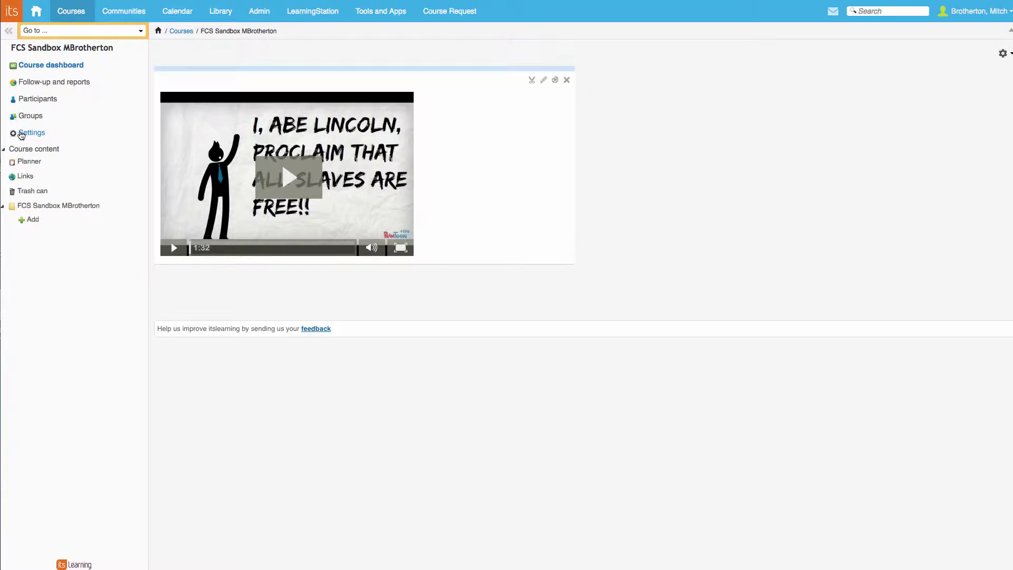
# Find state standards for the course's learning objectives, browsing the National repository to Georgia's Common Core Georgia Performance Standards, Mathematics - 2011.
pyautogui.click(21, 136)
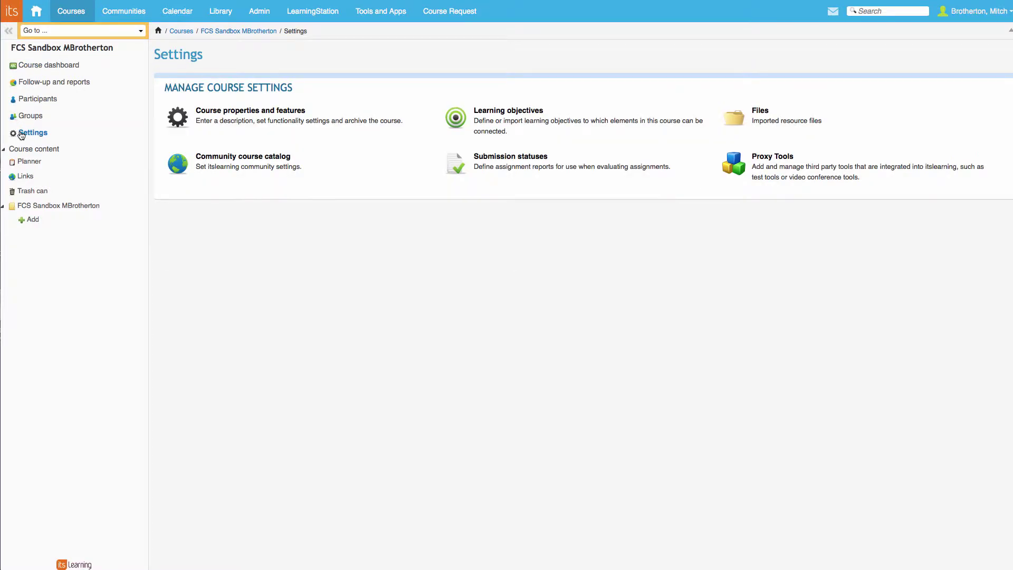
pyautogui.click(497, 131)
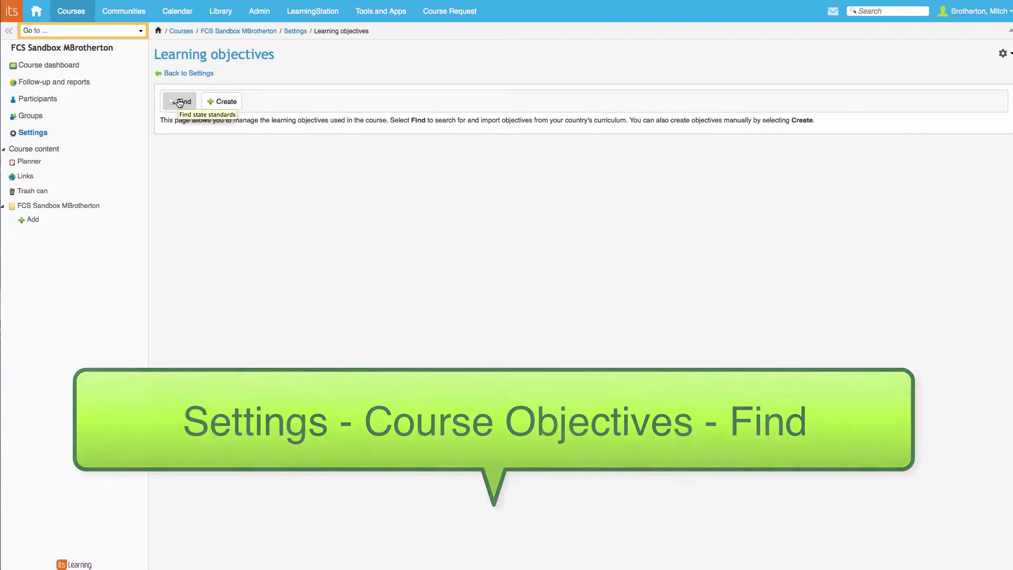
pyautogui.click(180, 102)
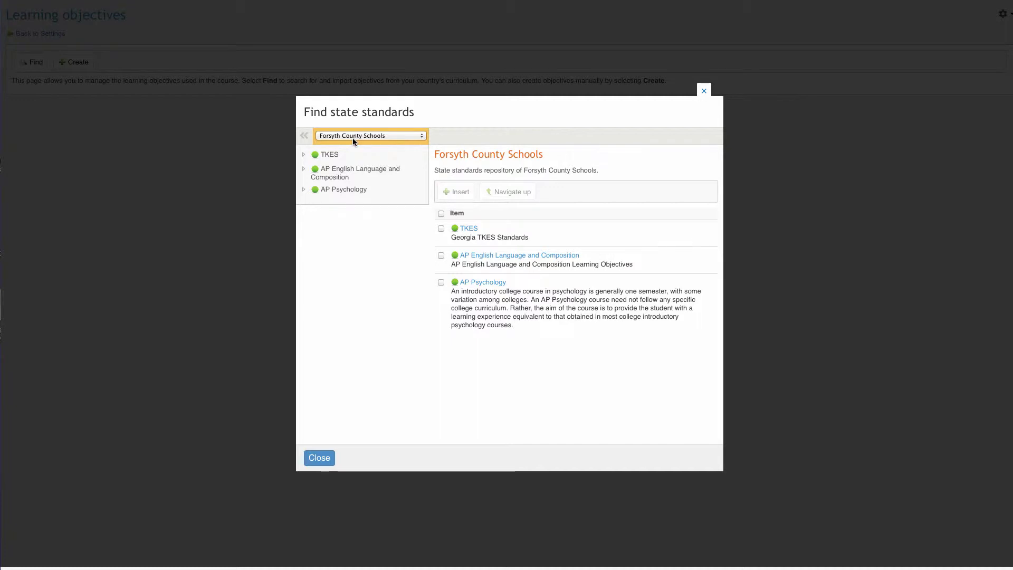
pyautogui.click(353, 138)
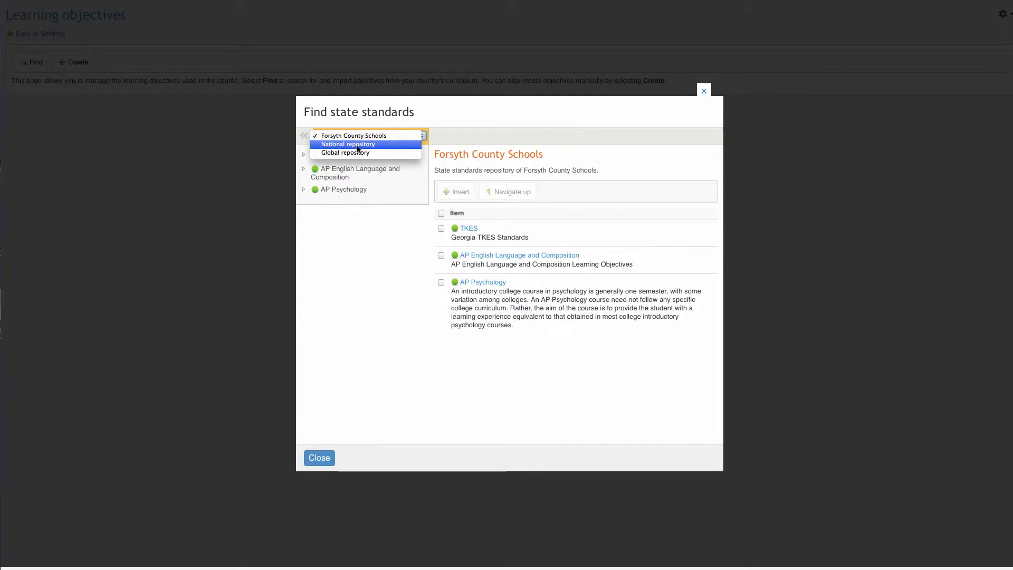
pyautogui.click(357, 146)
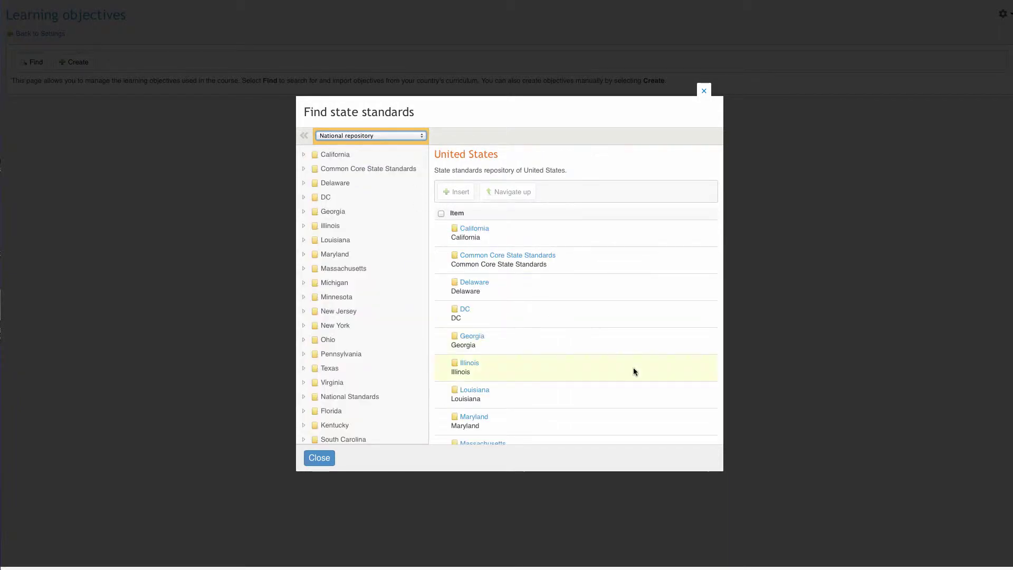
pyautogui.click(476, 340)
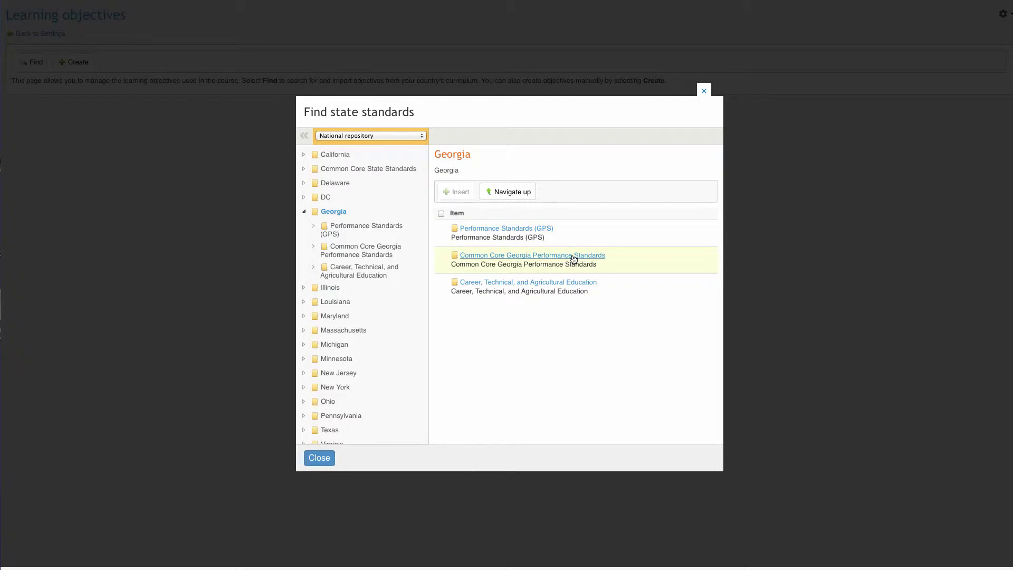
pyautogui.click(573, 256)
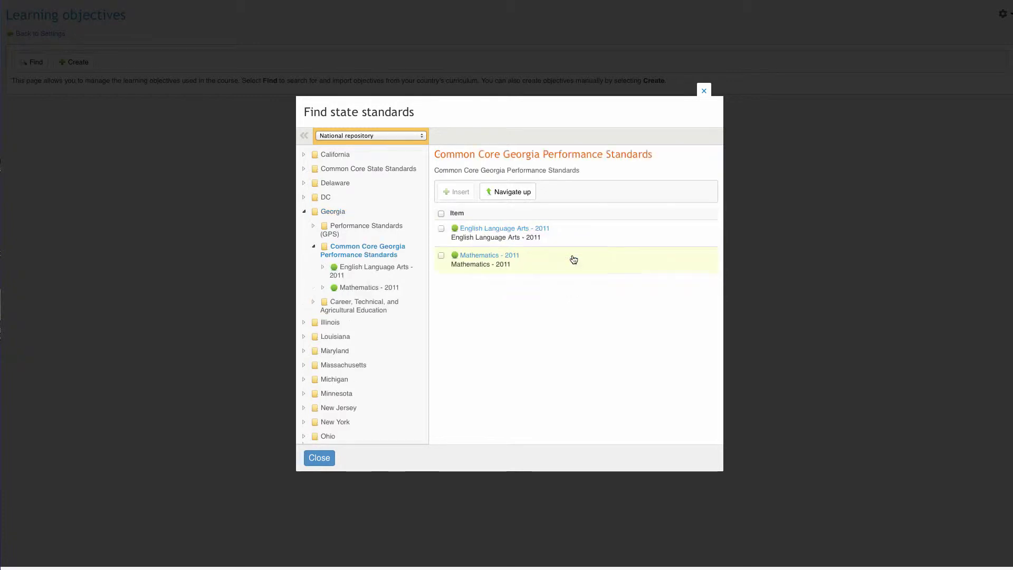
pyautogui.click(494, 258)
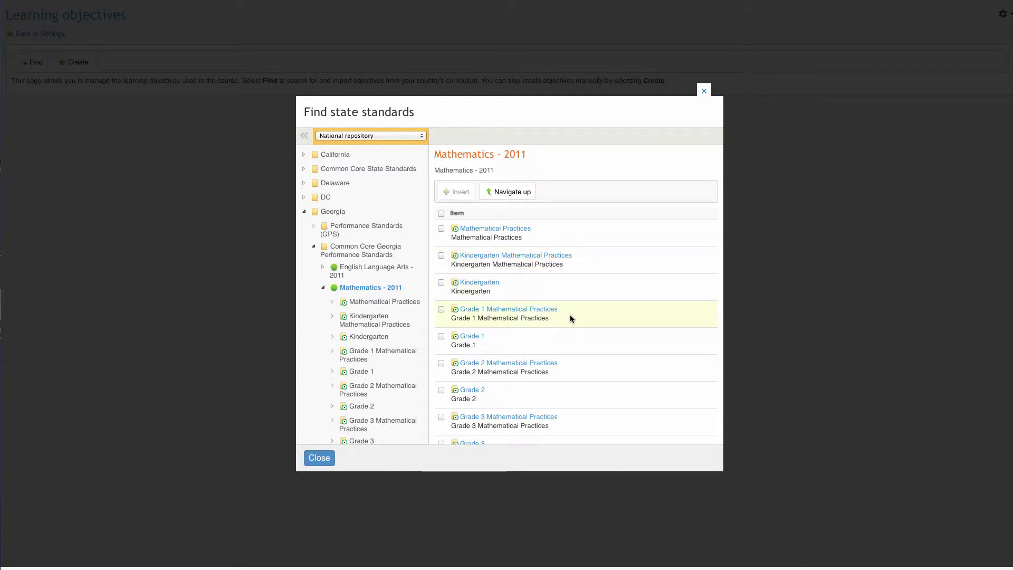
# Import the Grade 4 Mathematical Practices and Grade 4 standards into the course's learning objectives.
pyautogui.scroll(-3, 569, 315)
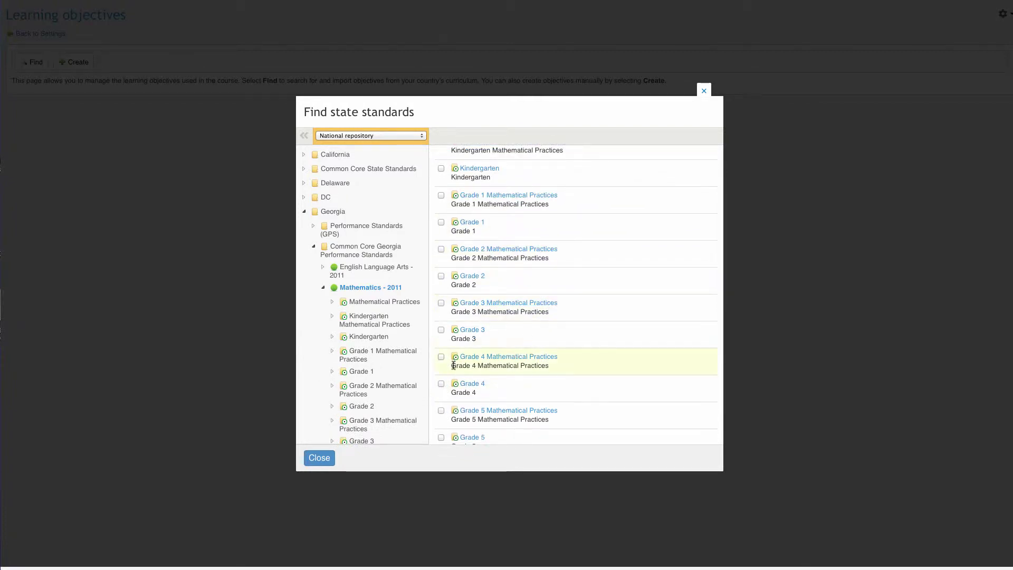
pyautogui.click(441, 383)
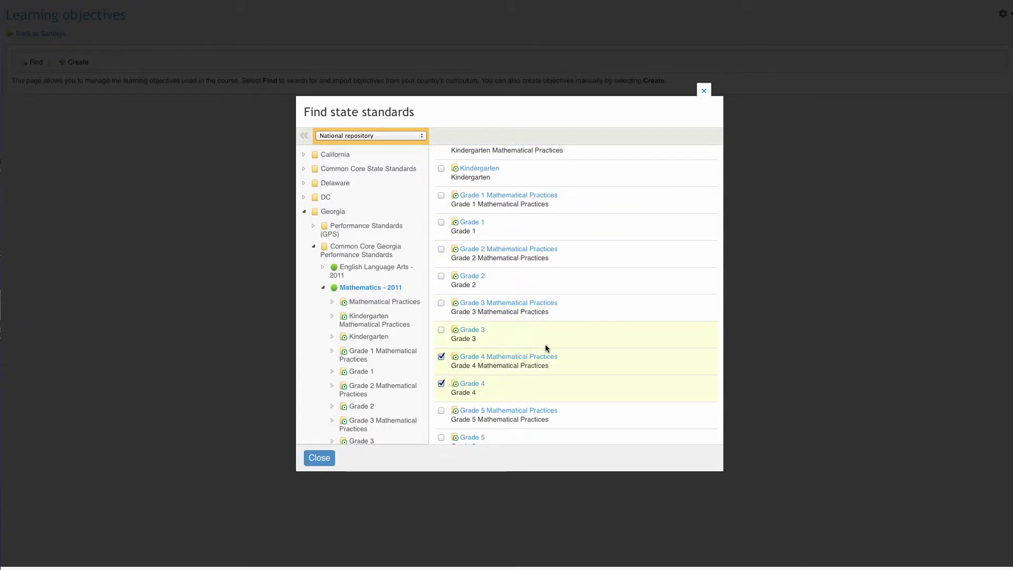
pyautogui.scroll(3, 546, 344)
pyautogui.scroll(-4, 545, 337)
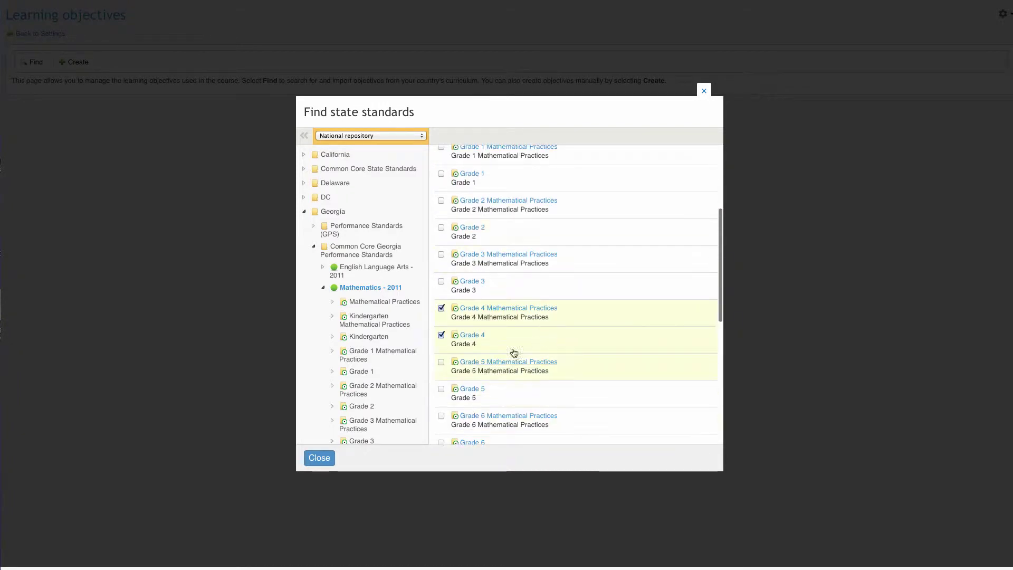
pyautogui.click(441, 327)
pyautogui.scroll(4, 516, 306)
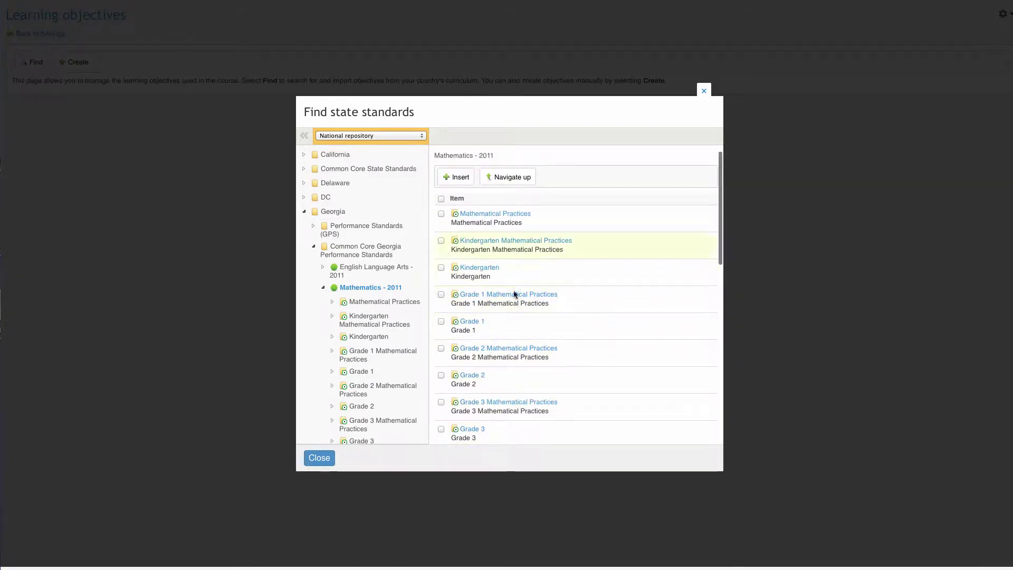
pyautogui.click(450, 178)
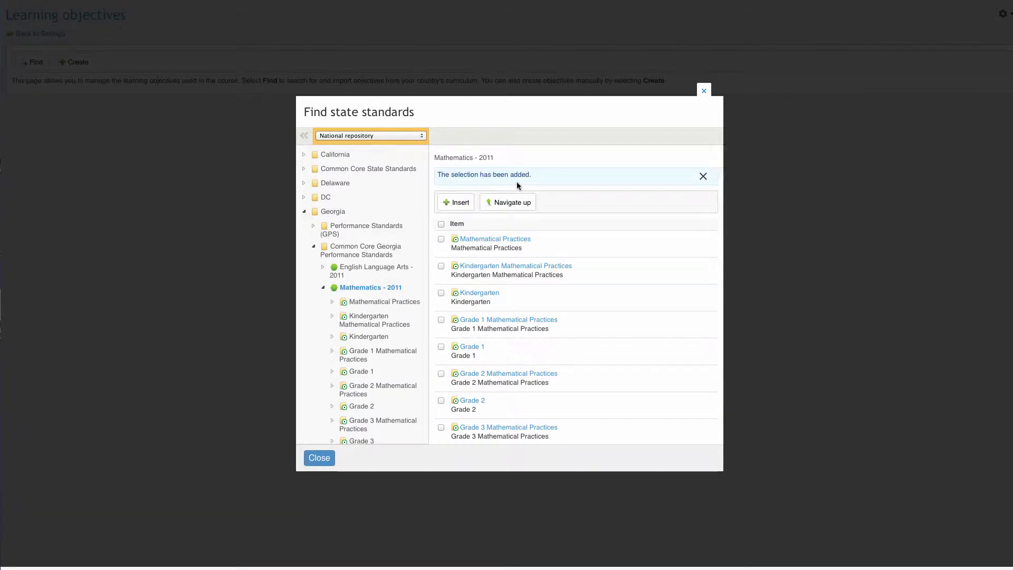
pyautogui.click(319, 458)
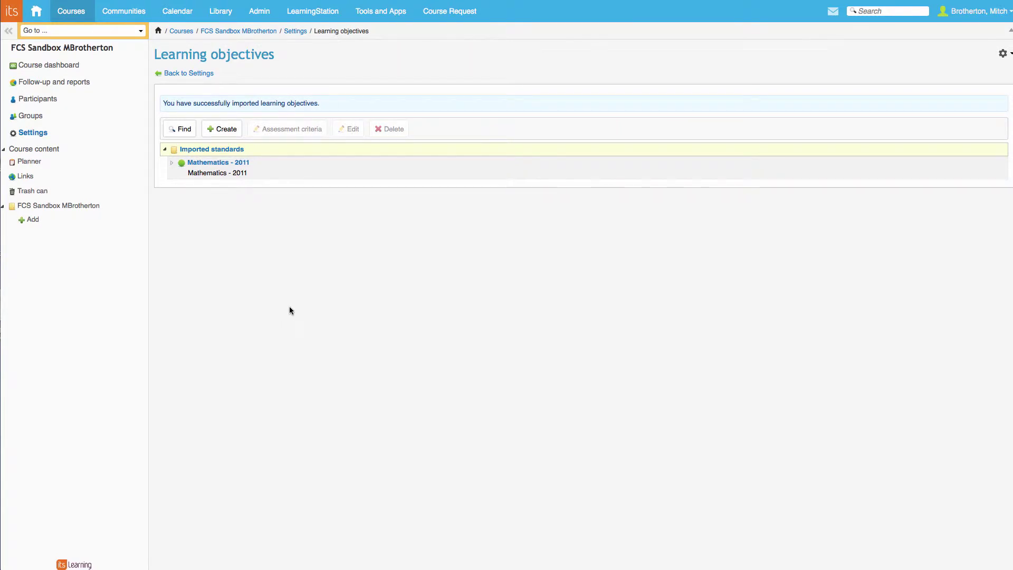
# Switch the course planner to the new design and turn off creating a folder for each new topic.
pyautogui.click(39, 164)
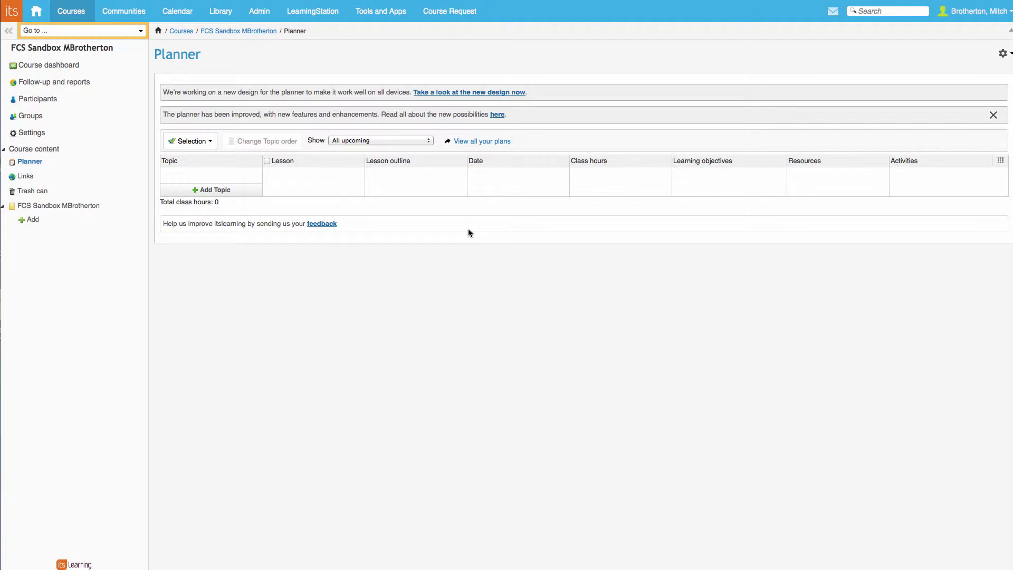
pyautogui.click(504, 93)
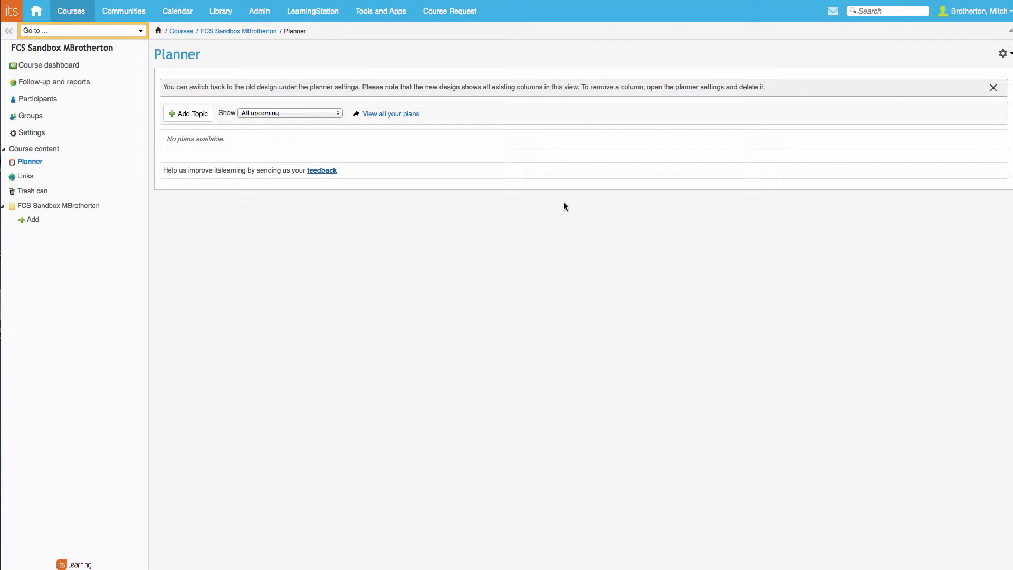
pyautogui.click(1005, 54)
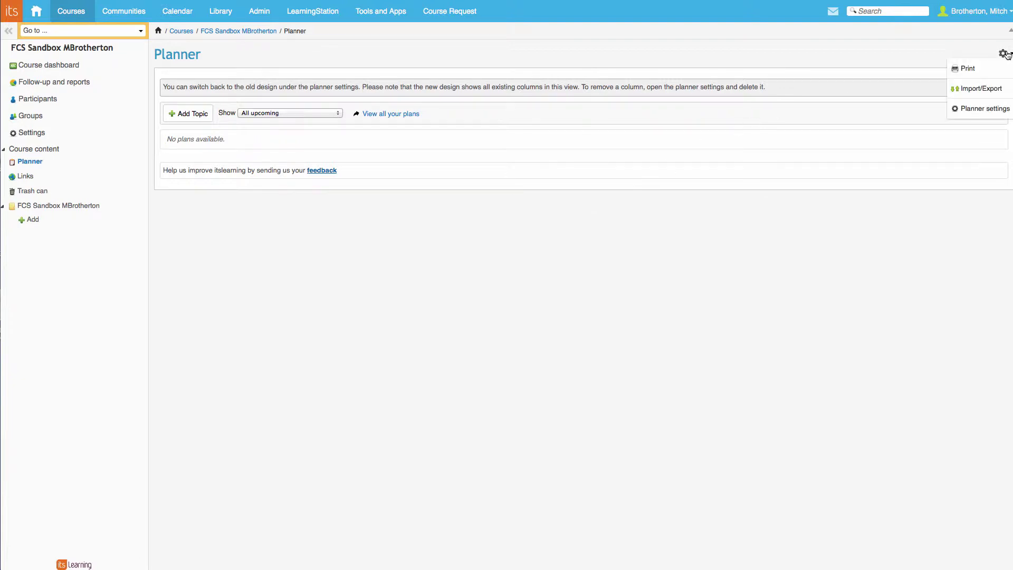
pyautogui.click(985, 109)
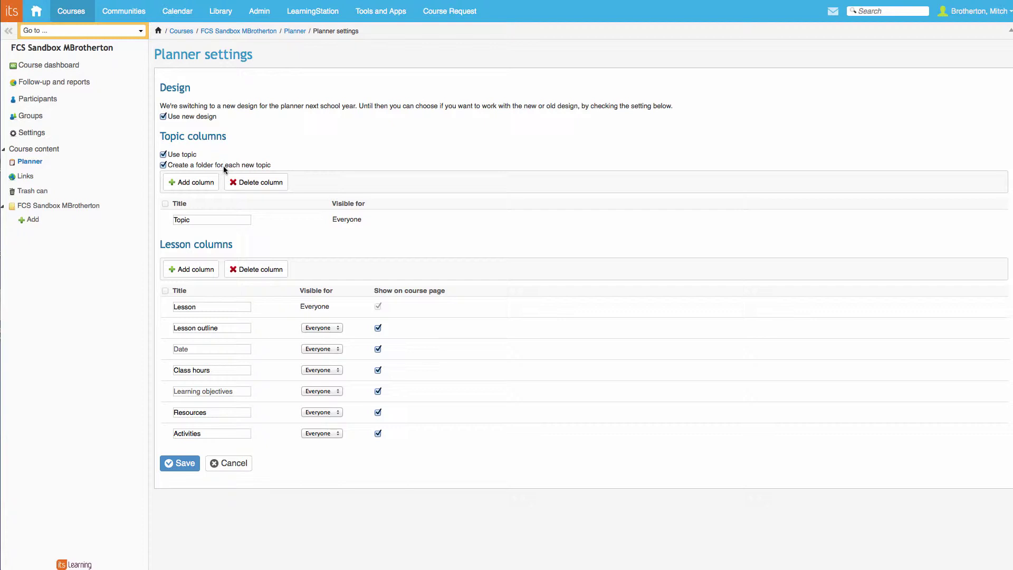
pyautogui.click(163, 165)
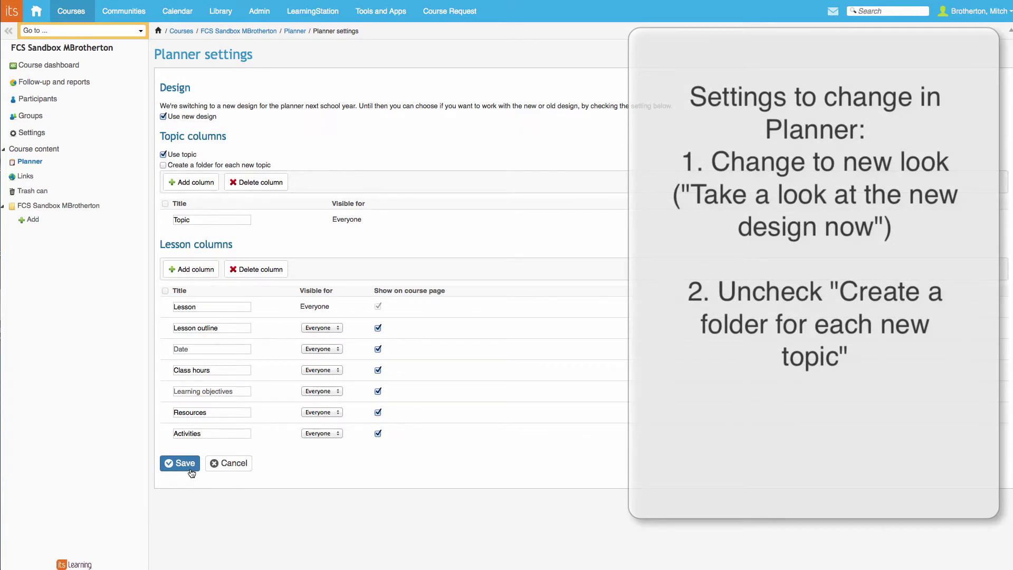
pyautogui.click(185, 463)
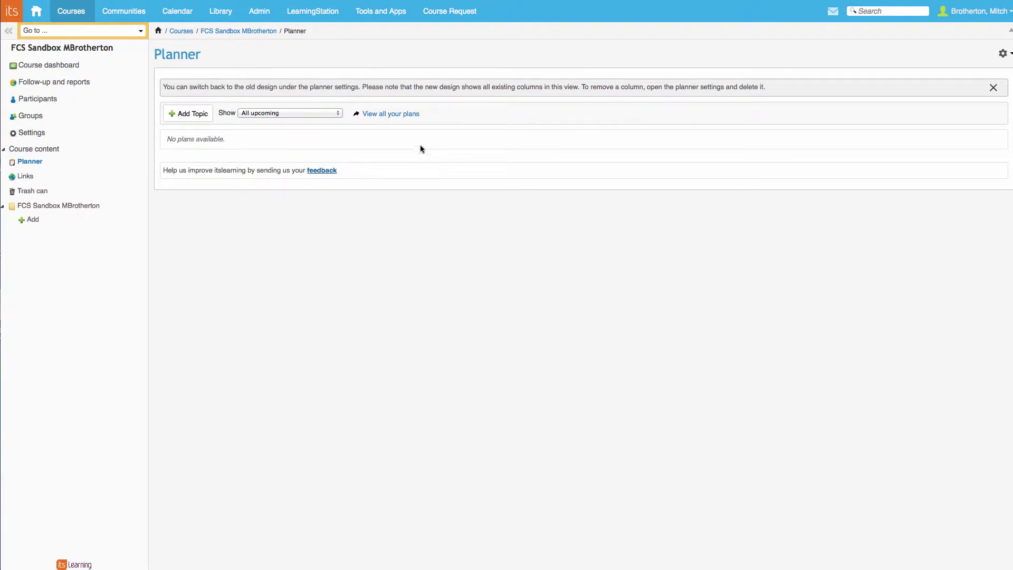
# Add a topic titled Rounding to the planner and start a new lesson plan under it.
pyautogui.click(186, 121)
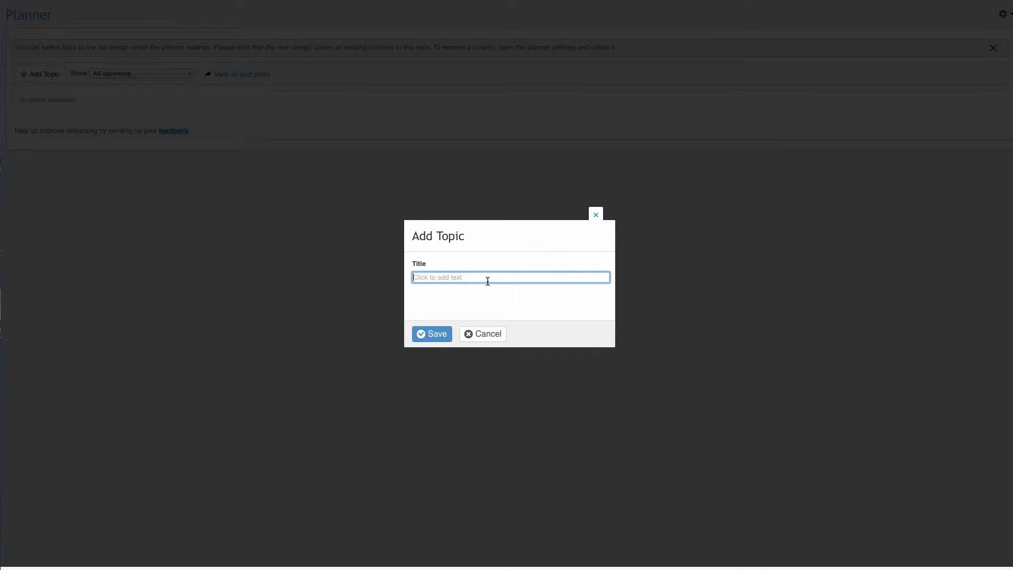
pyautogui.write('Rounding')
pyautogui.click(438, 336)
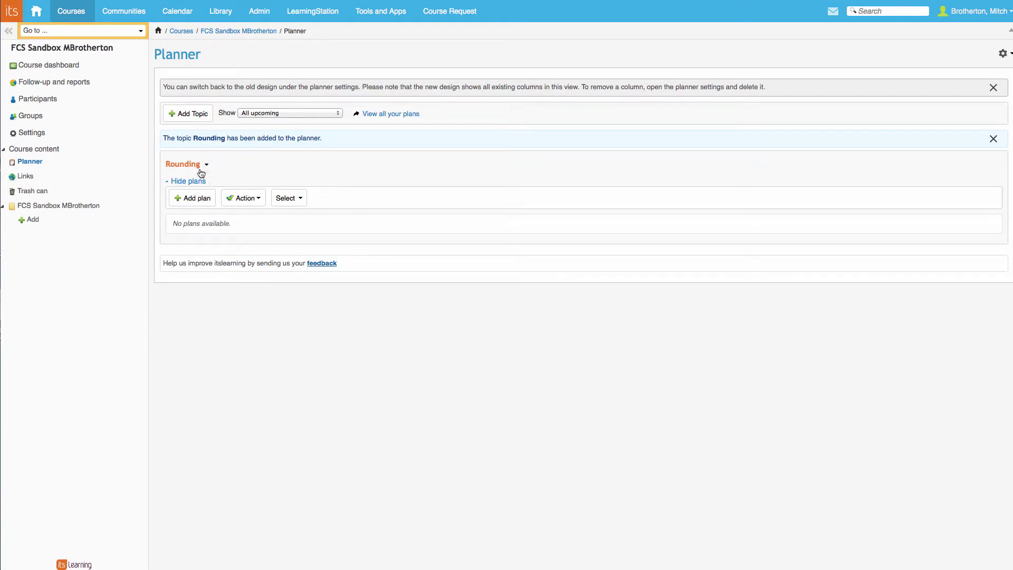
pyautogui.click(196, 199)
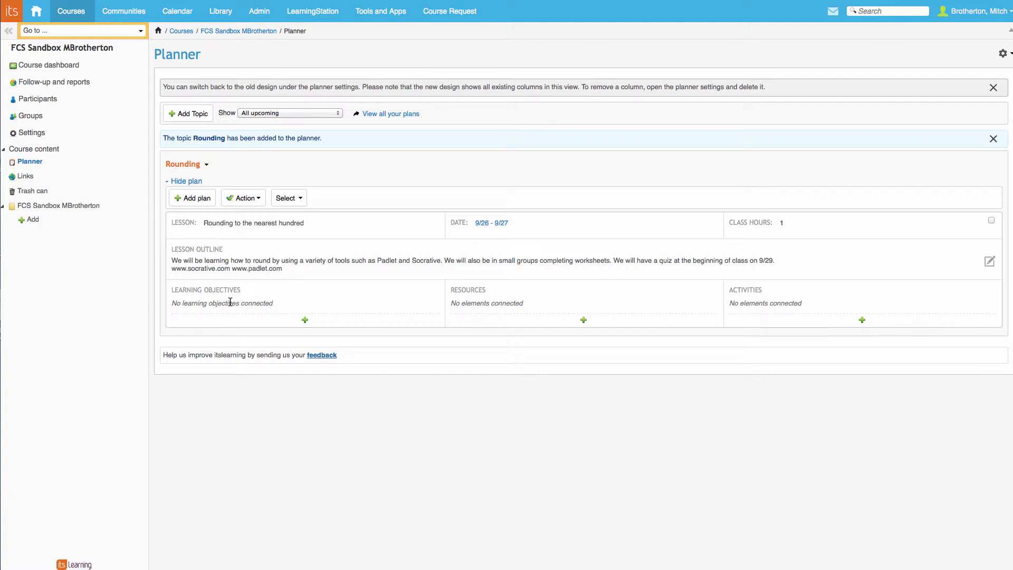
# Connect the Grade 4 learning objective M4.NBT.3, under Number and Operations in Base Ten, to the lesson plan on rounding to the nearest hundred.
pyautogui.click(305, 320)
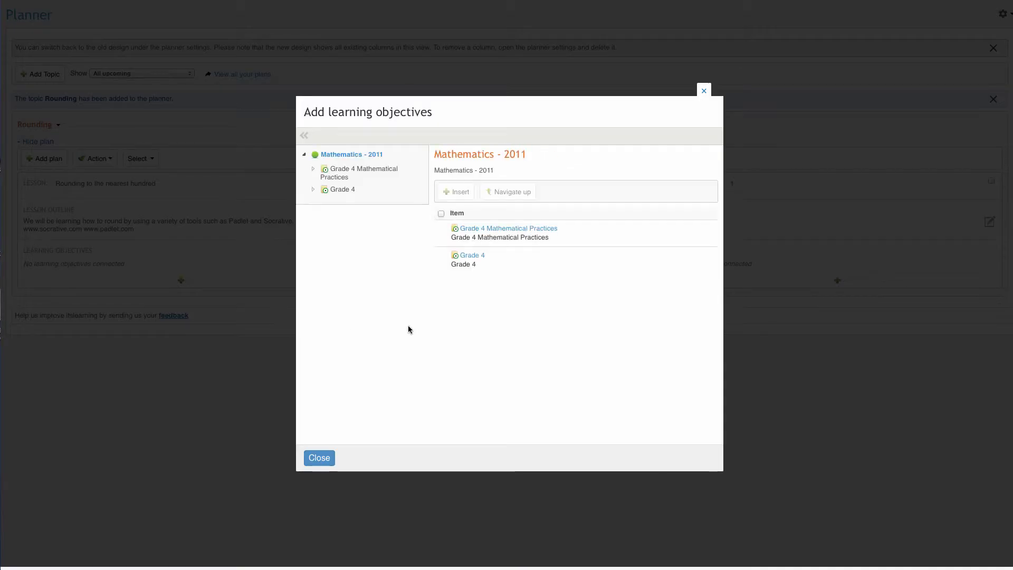
pyautogui.click(479, 256)
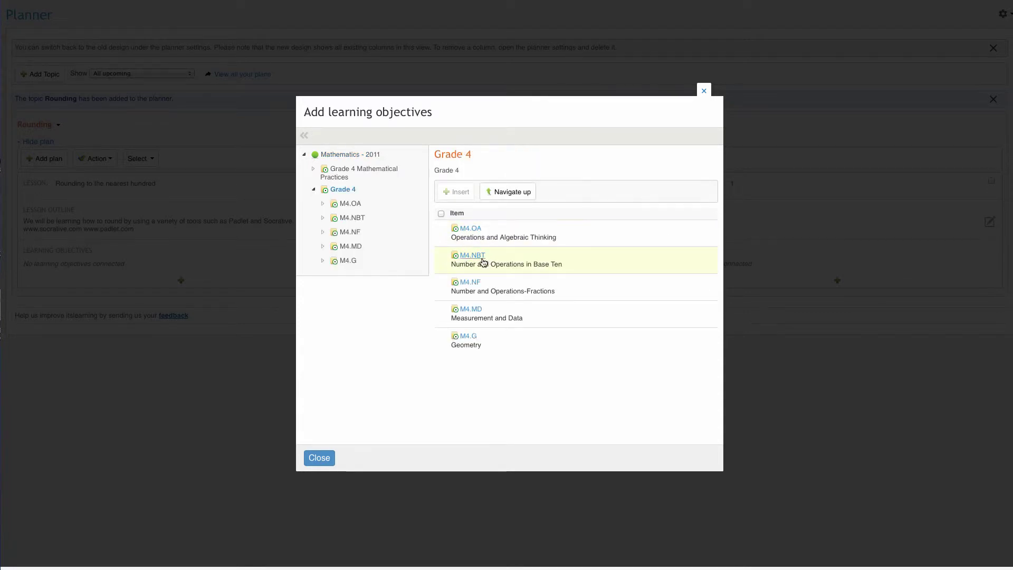
pyautogui.click(470, 230)
pyautogui.click(508, 191)
pyautogui.click(475, 256)
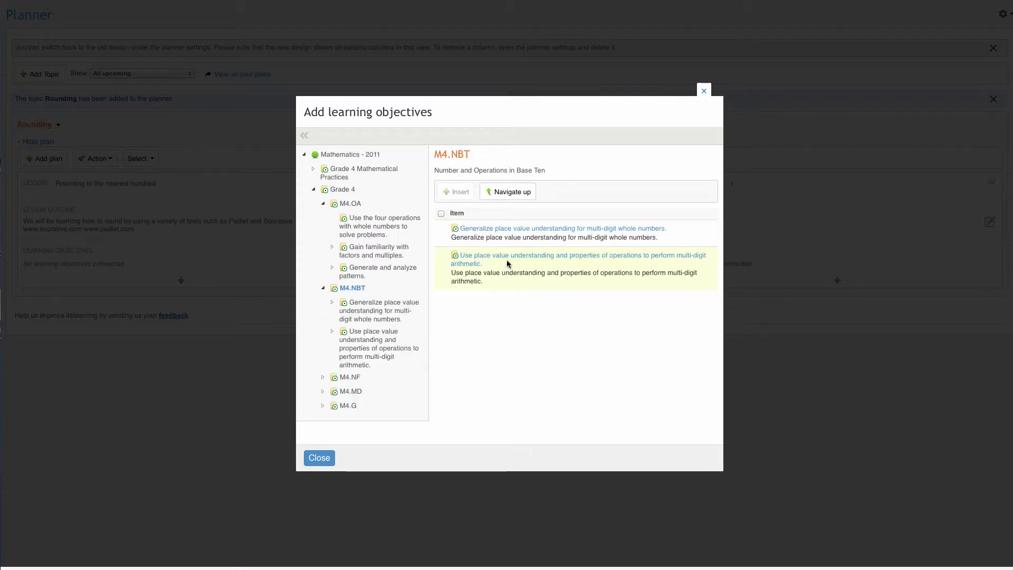
pyautogui.click(516, 229)
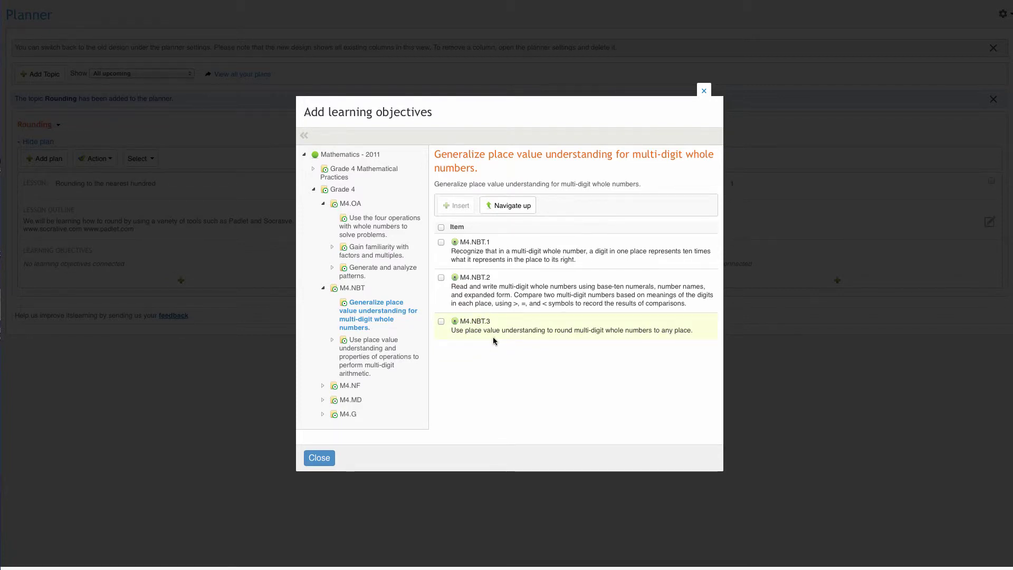
pyautogui.click(441, 323)
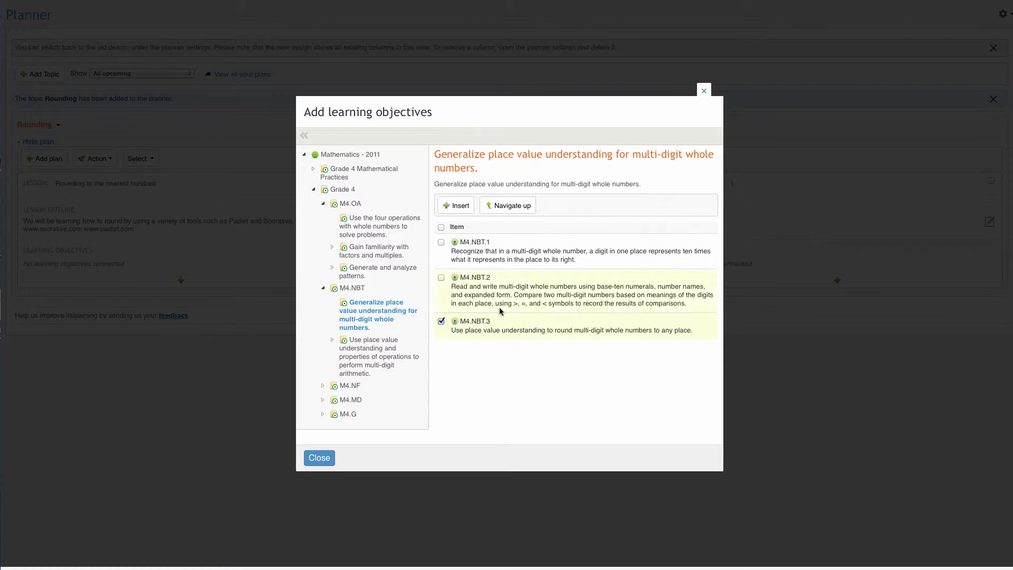
pyautogui.click(461, 206)
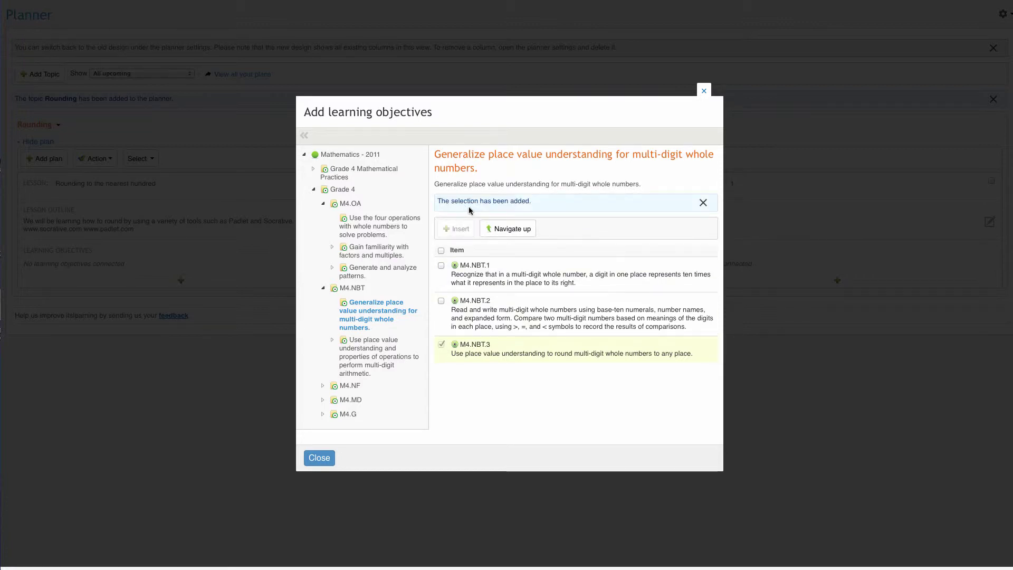
pyautogui.click(319, 457)
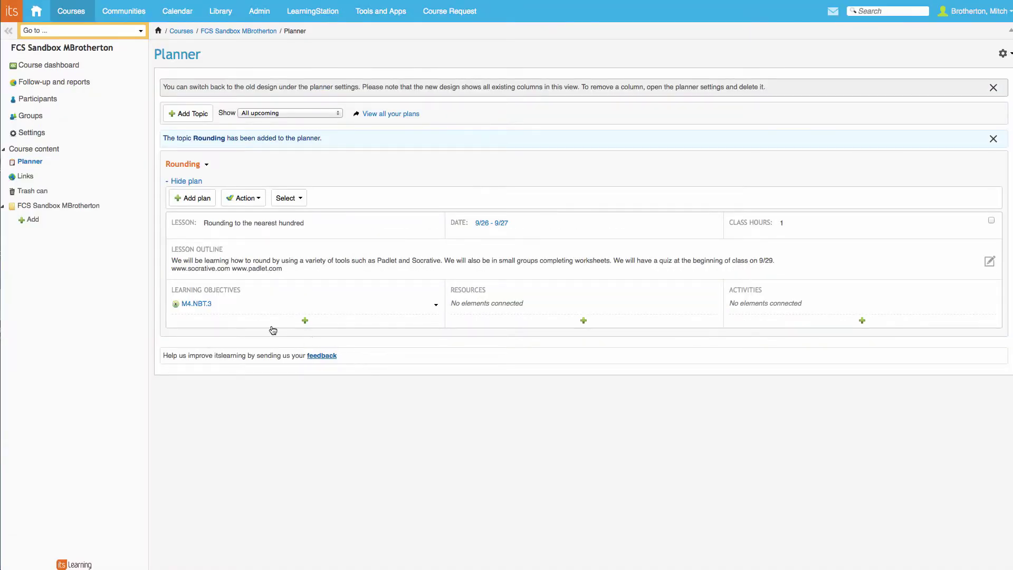
pyautogui.moveTo(203, 306)
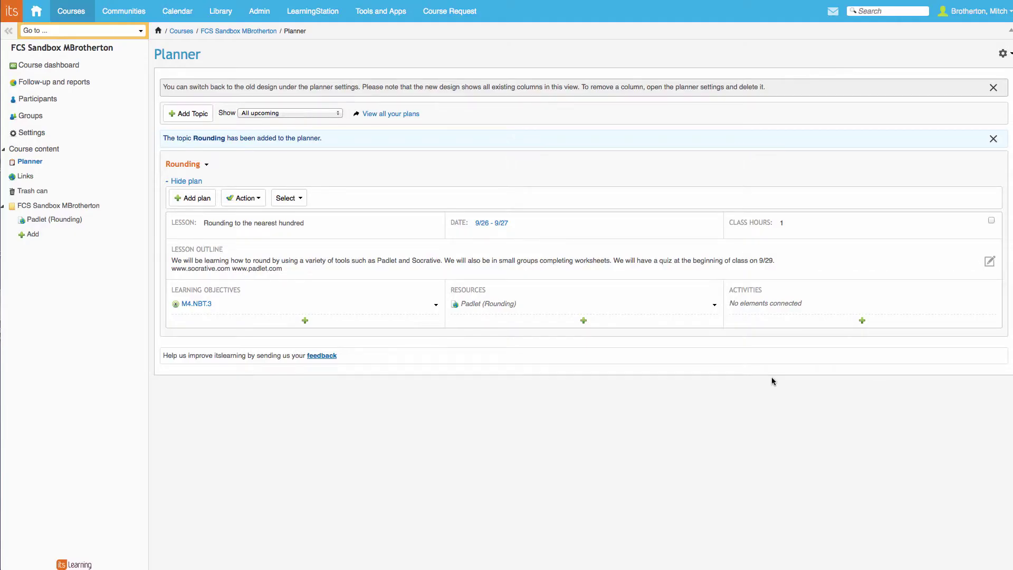
# Open the course dashboard and switch the course to the Student view.
pyautogui.click(58, 66)
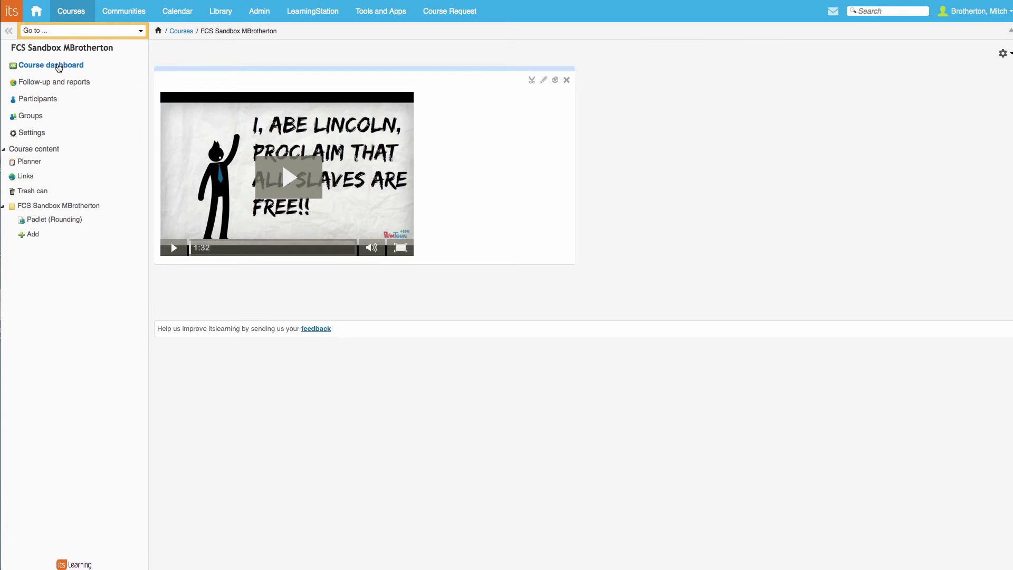
pyautogui.click(997, 54)
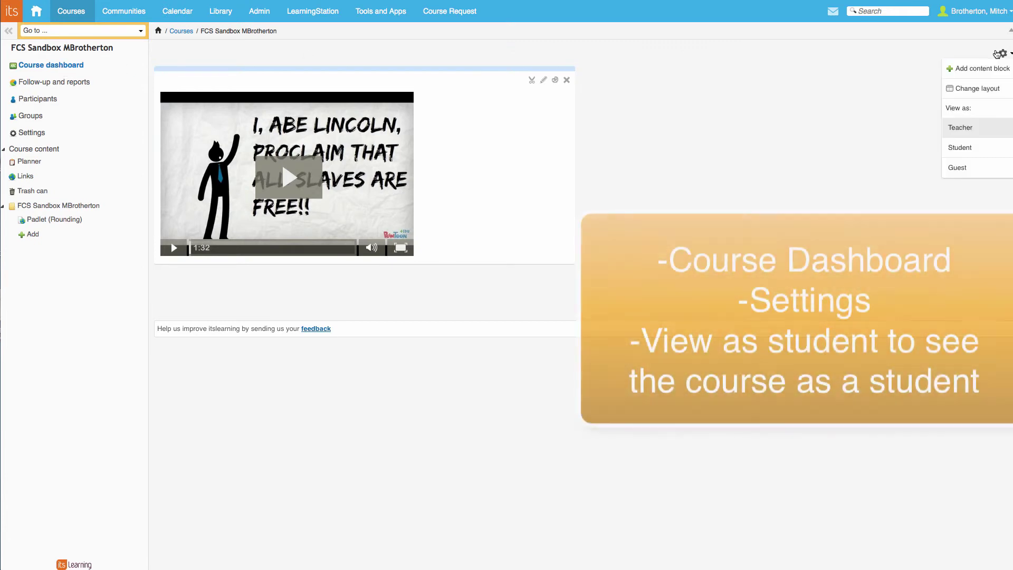
pyautogui.click(985, 152)
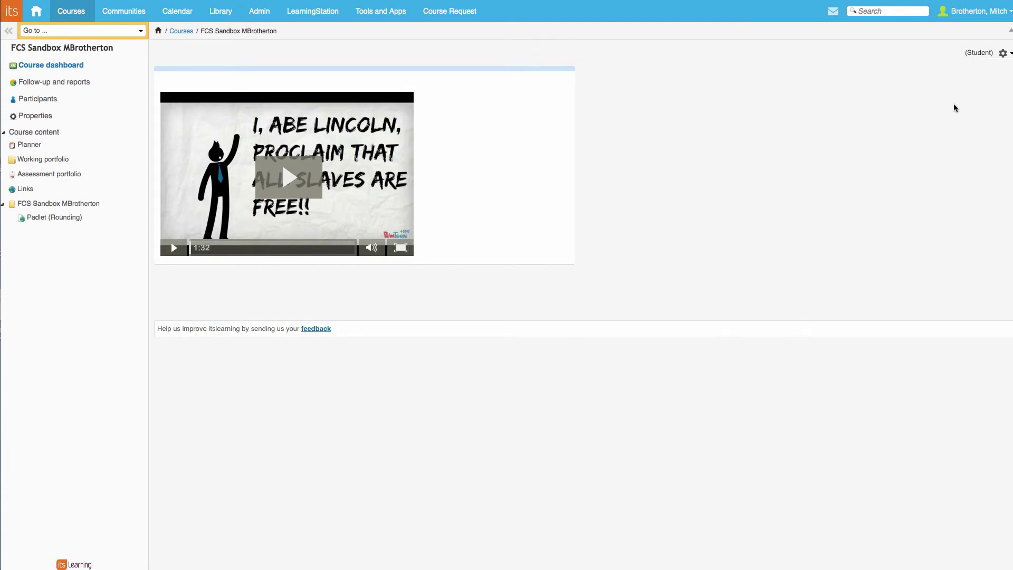
pyautogui.click(1002, 53)
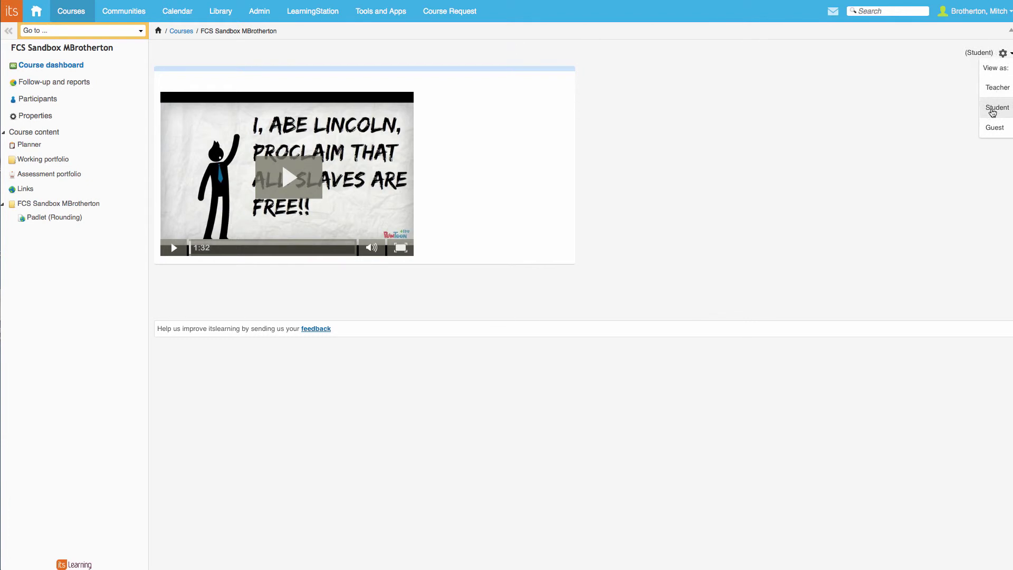
pyautogui.click(873, 134)
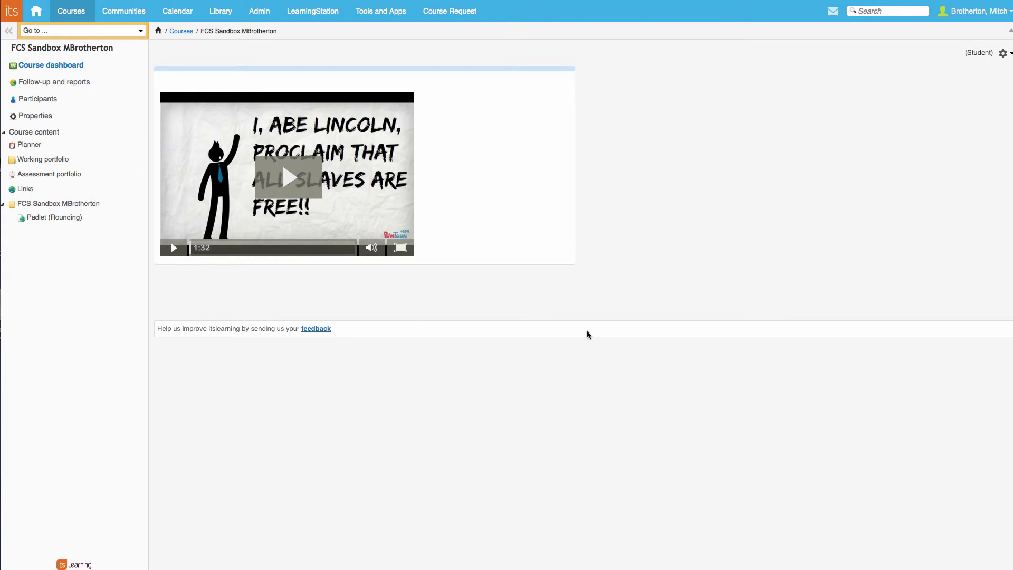
# View the Rounding plan and its Padlet (Rounding) resource in the planner as a student, and return the course to the Teacher view.
pyautogui.click(30, 146)
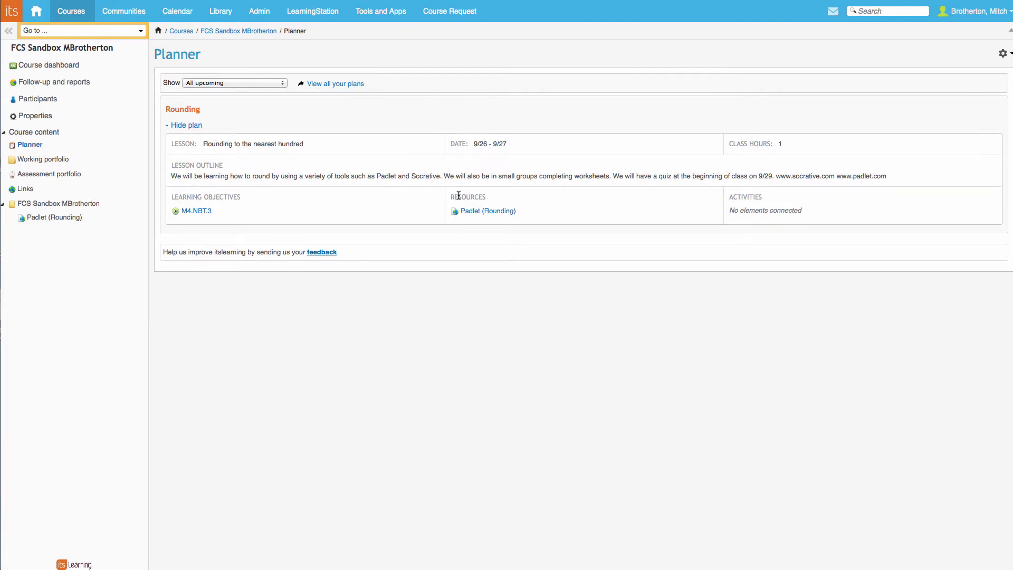
pyautogui.click(480, 212)
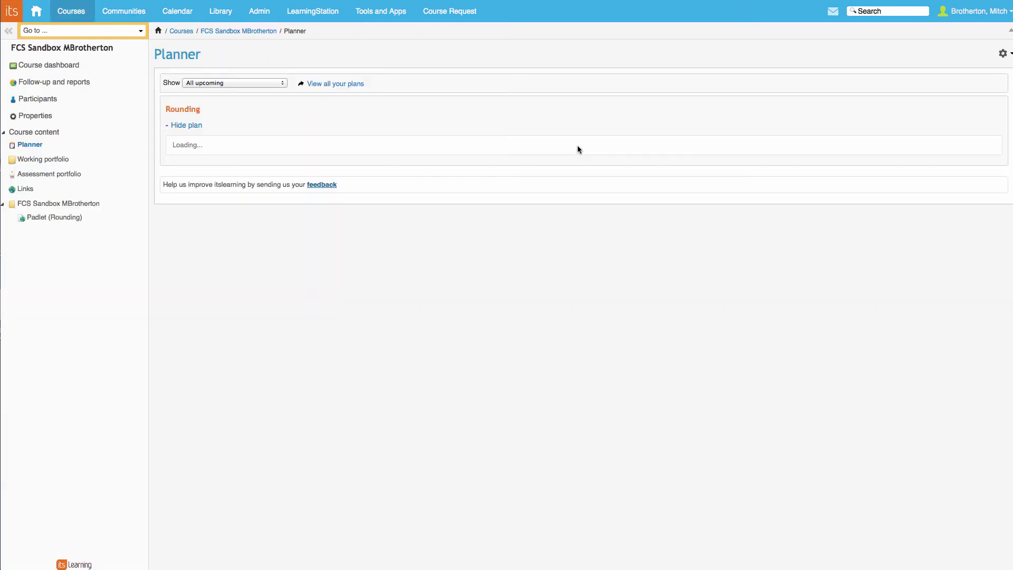
pyautogui.click(1002, 53)
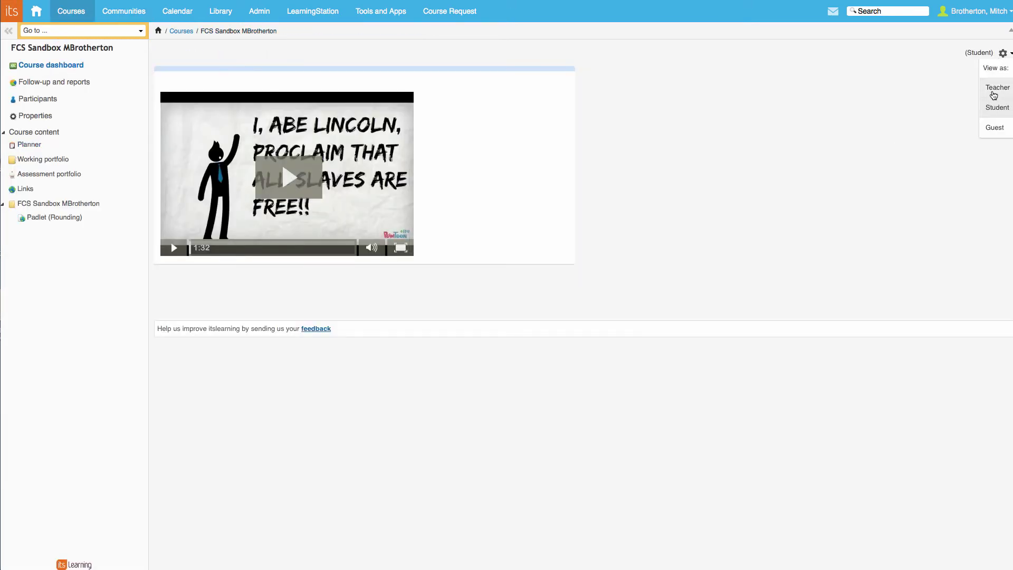
pyautogui.click(993, 95)
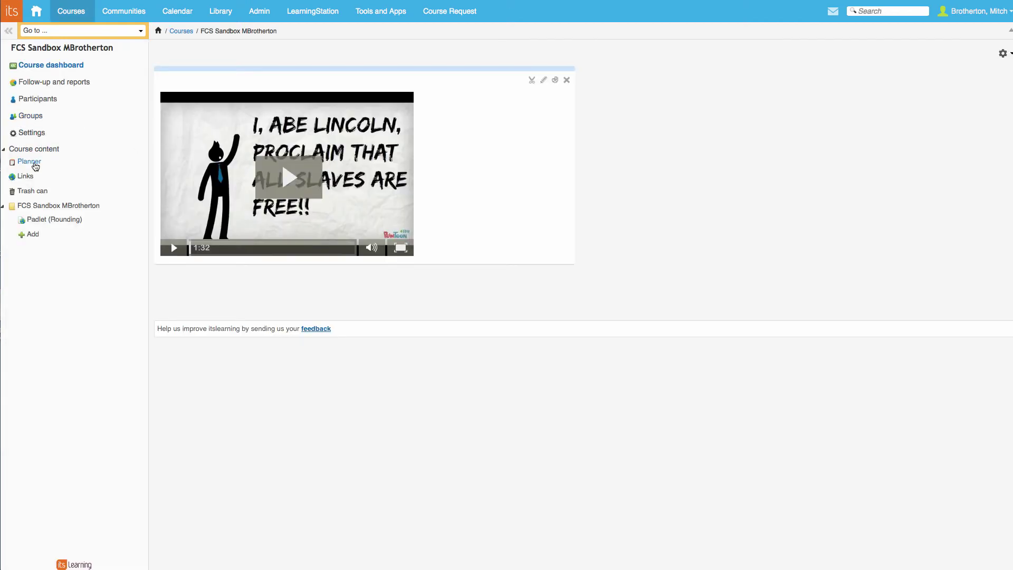
# Set the planner's Class hours lesson column visible for Nobody, remove it from the course page, and save the planner settings.
pyautogui.click(31, 162)
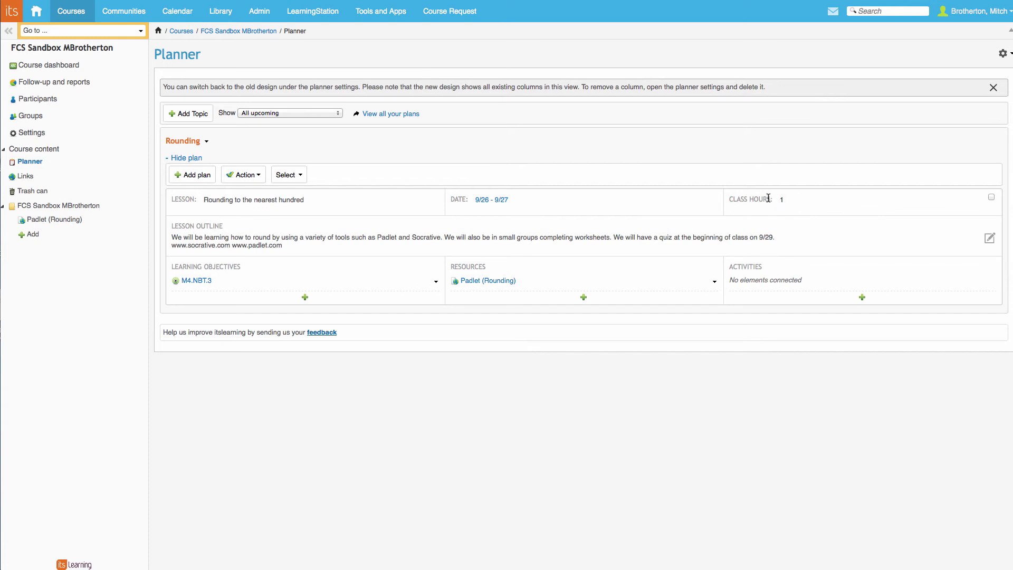
pyautogui.click(1000, 58)
pyautogui.click(981, 108)
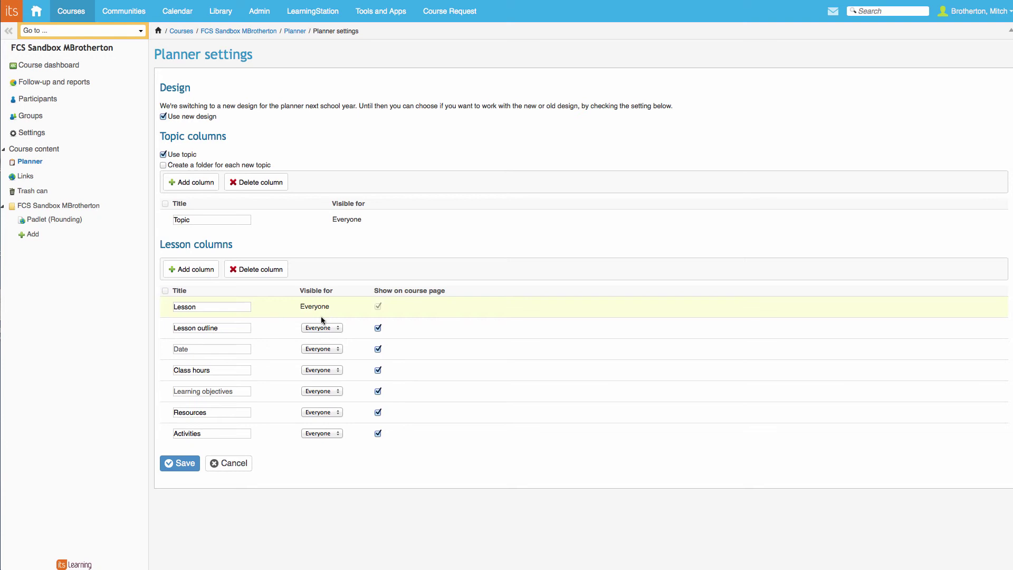
pyautogui.click(321, 370)
pyautogui.click(319, 380)
pyautogui.click(377, 369)
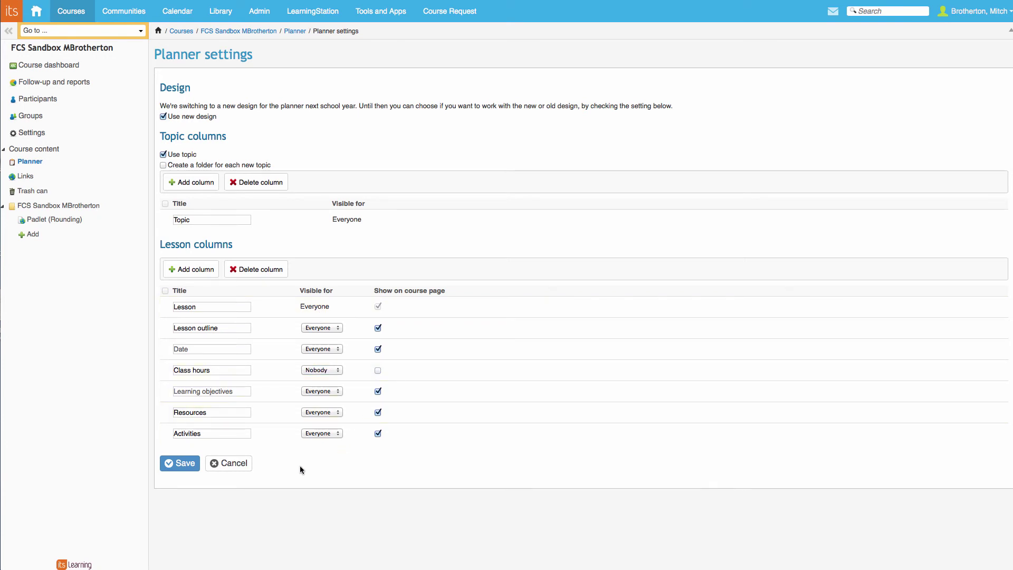
pyautogui.click(178, 465)
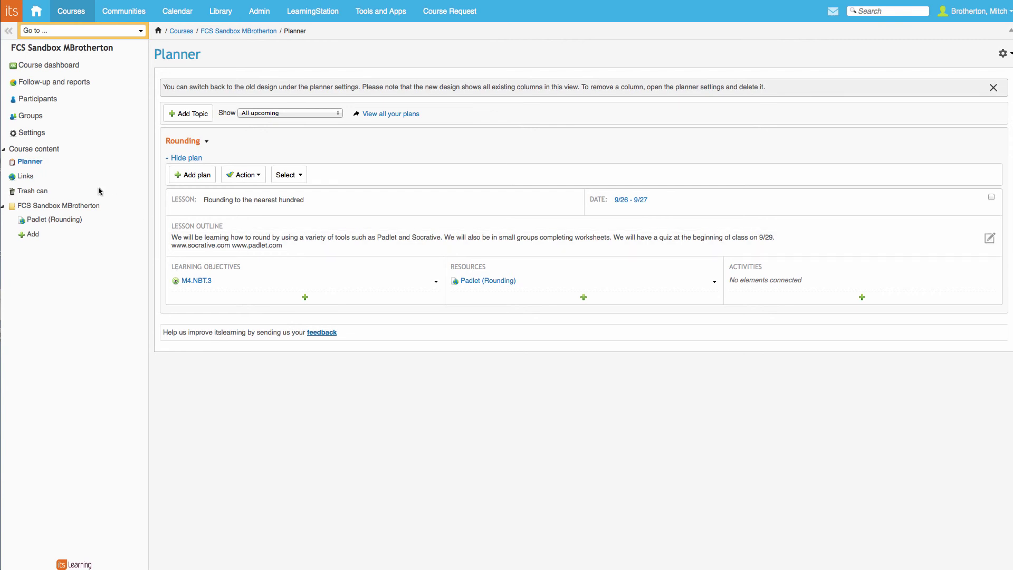
# Set the planner's Resources and Activities lesson columns visible for Nobody, remove both from the course page, and save the settings.
pyautogui.click(1002, 53)
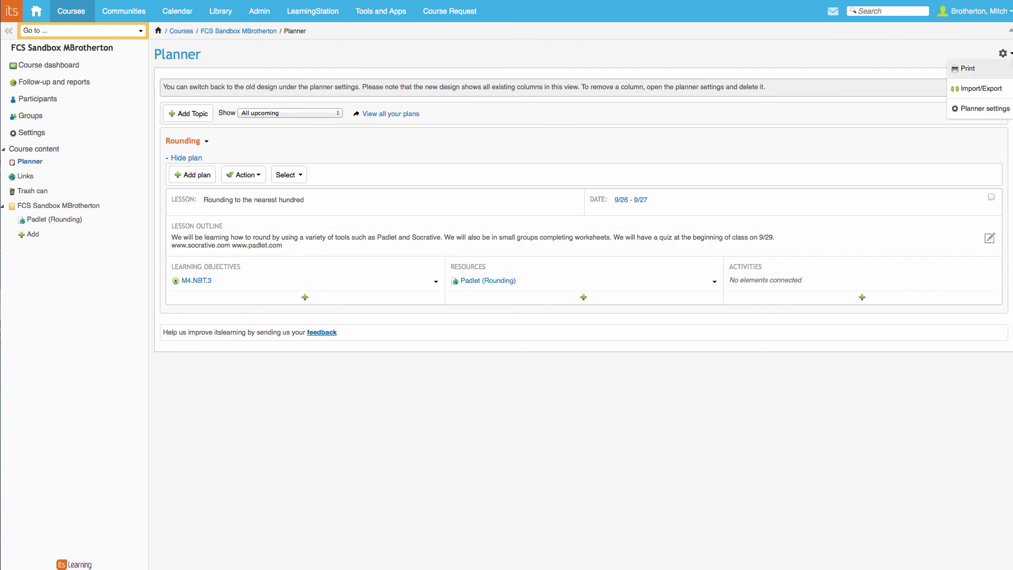
pyautogui.click(985, 109)
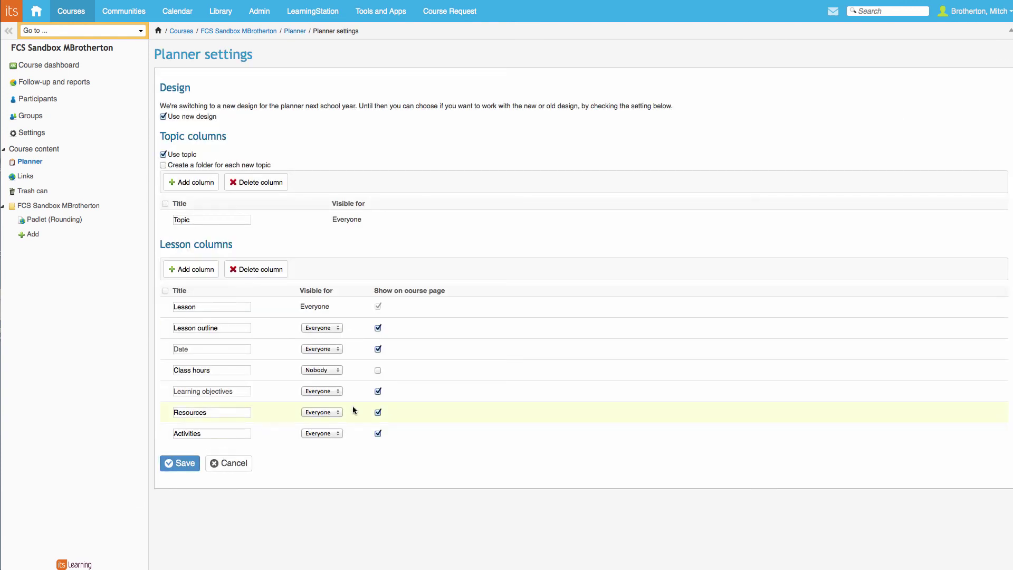
pyautogui.click(334, 413)
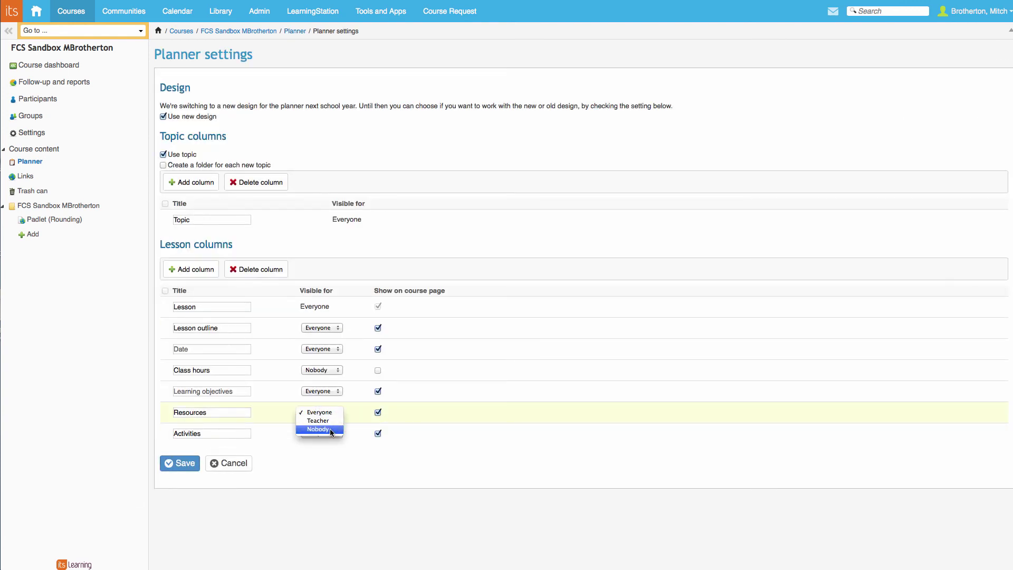
pyautogui.click(329, 429)
pyautogui.click(323, 433)
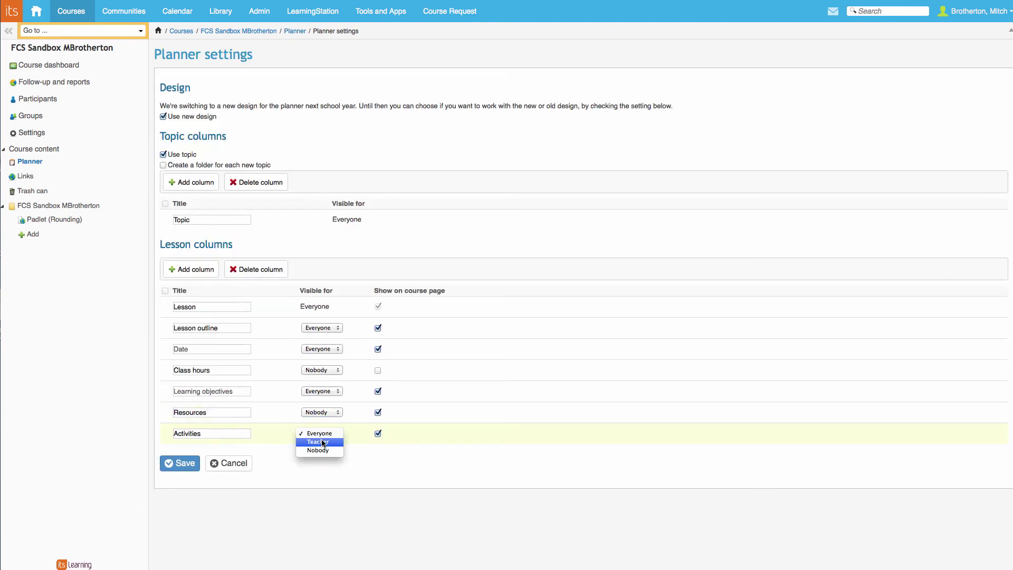
pyautogui.click(377, 437)
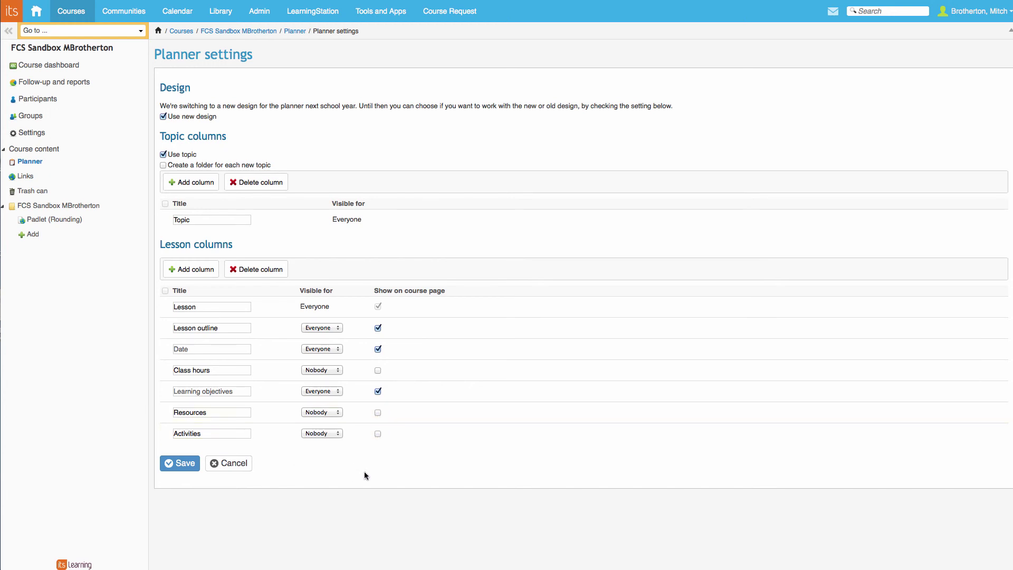
pyautogui.click(331, 436)
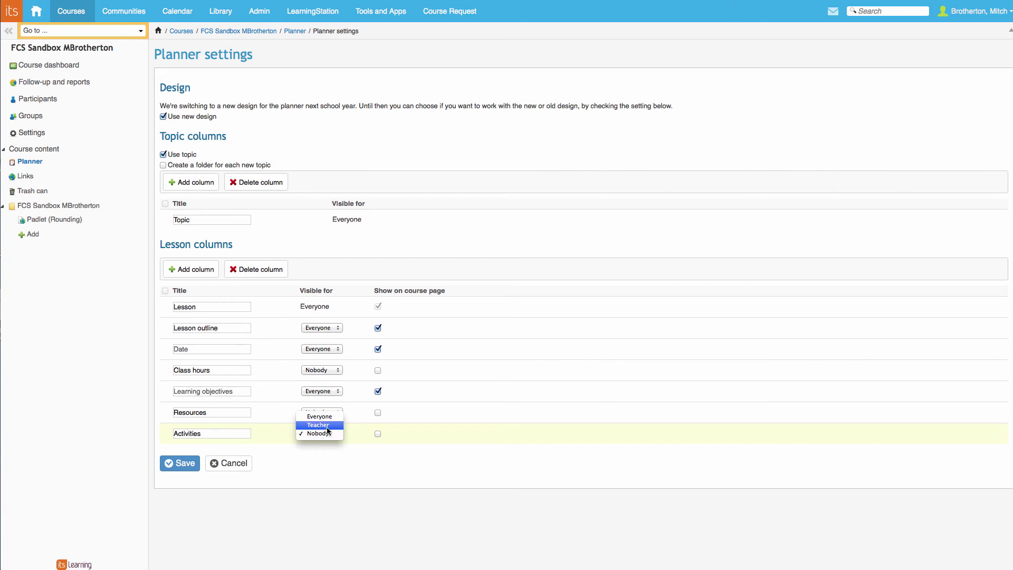
pyautogui.click(331, 435)
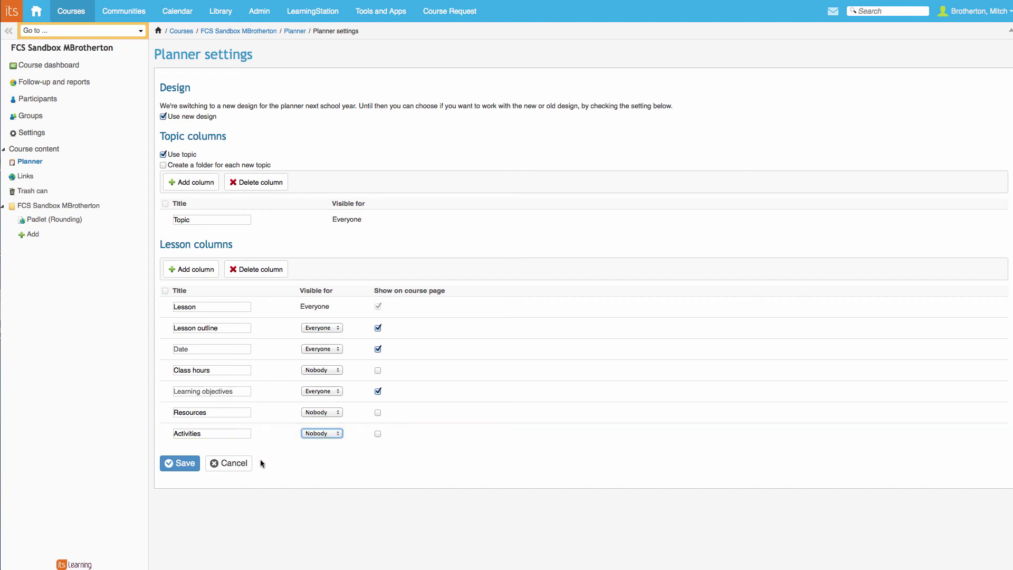
pyautogui.click(185, 464)
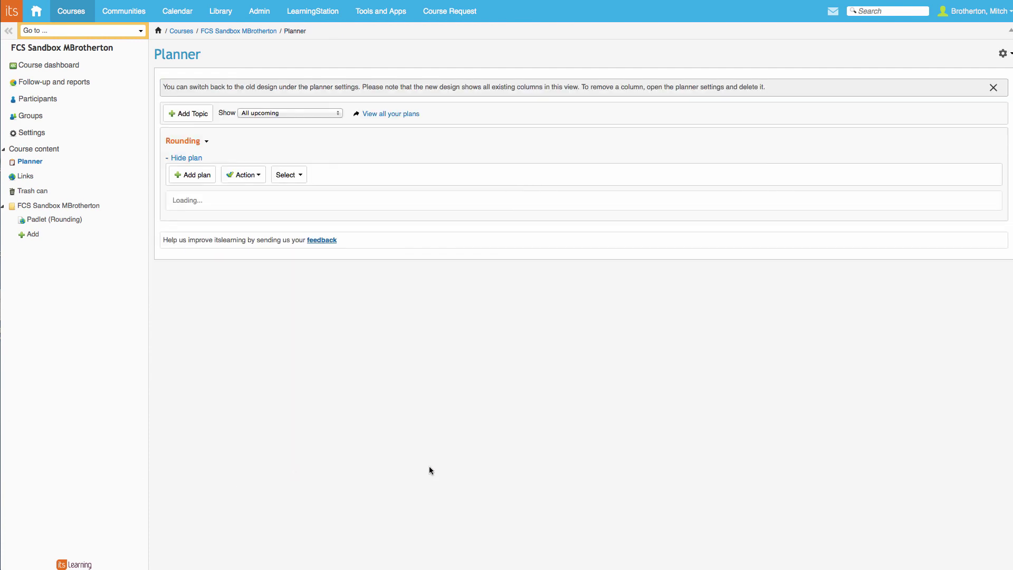